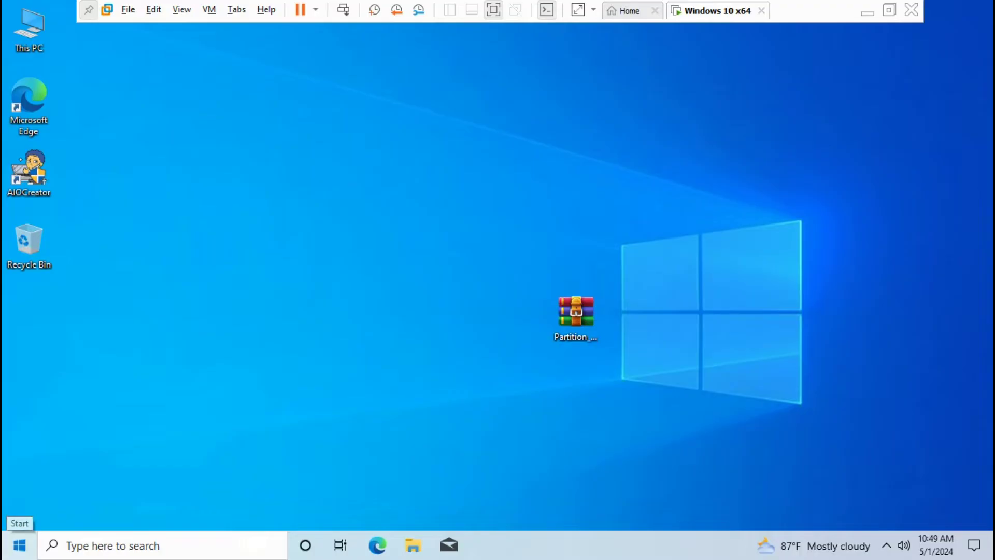
Step: Run System Information as administrator and check the computer's system type, then close it
click(20, 545)
text(in)
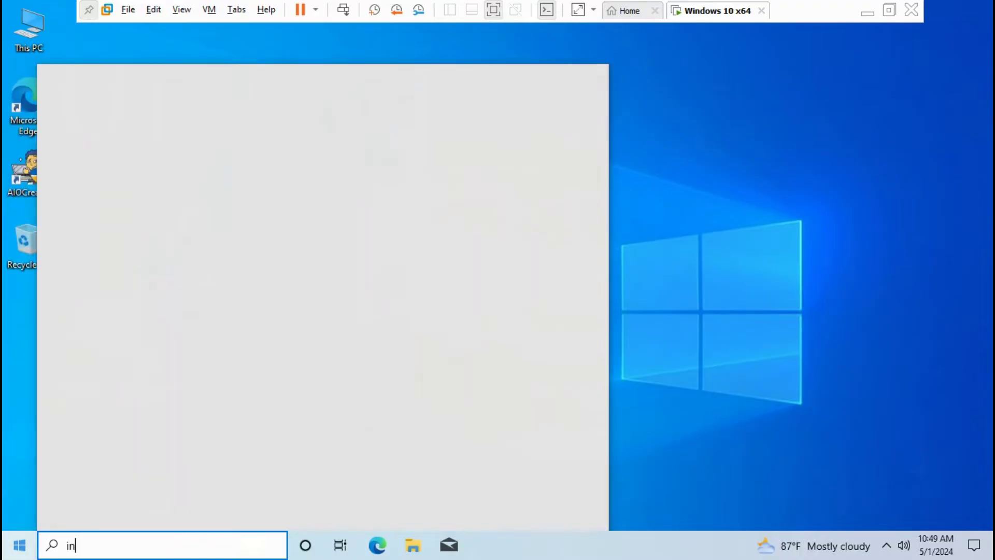
text(fo)
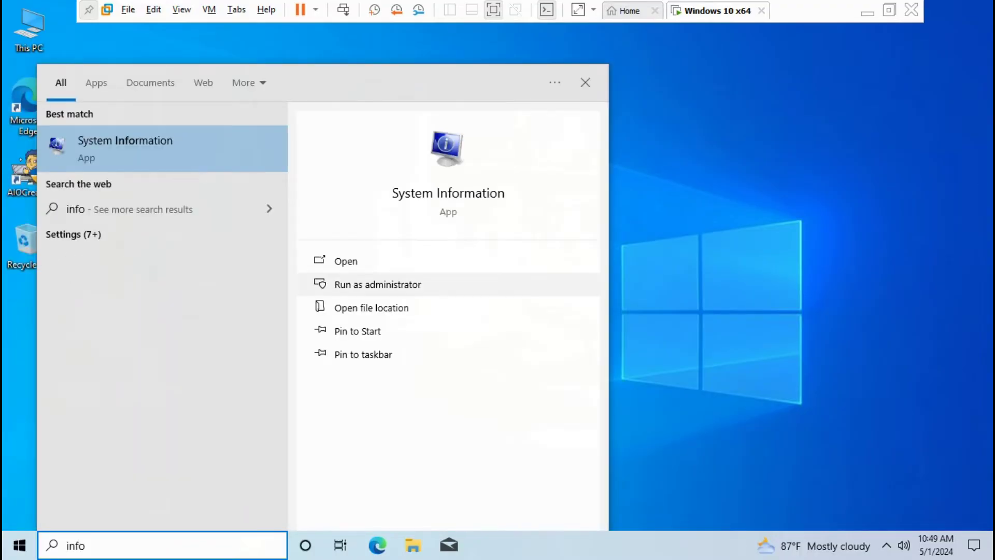
click(377, 284)
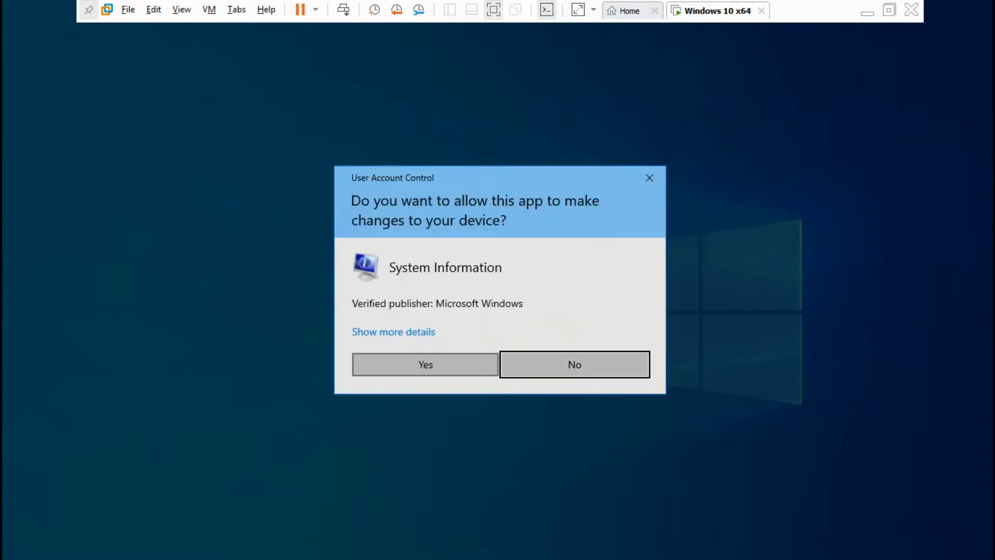
click(425, 365)
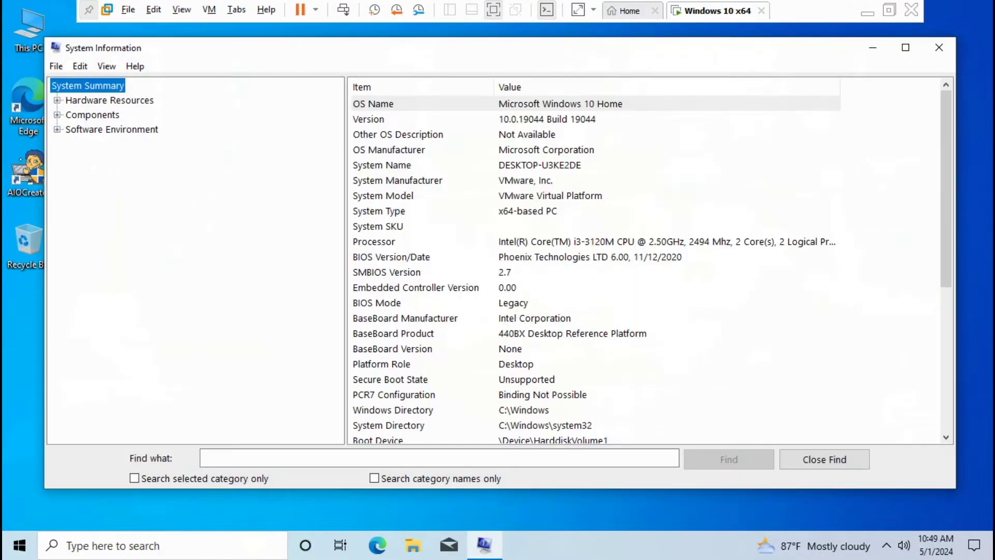
click(379, 211)
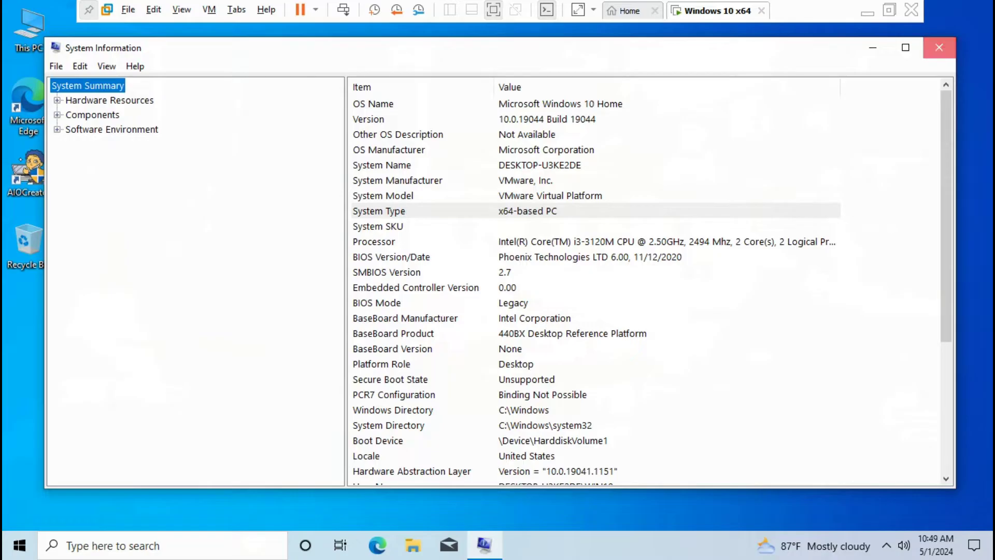
click(938, 47)
Step: Open Disk Management through This PC, inspect the volume types on Disk 0, and return to the desktop
right_click(38, 47)
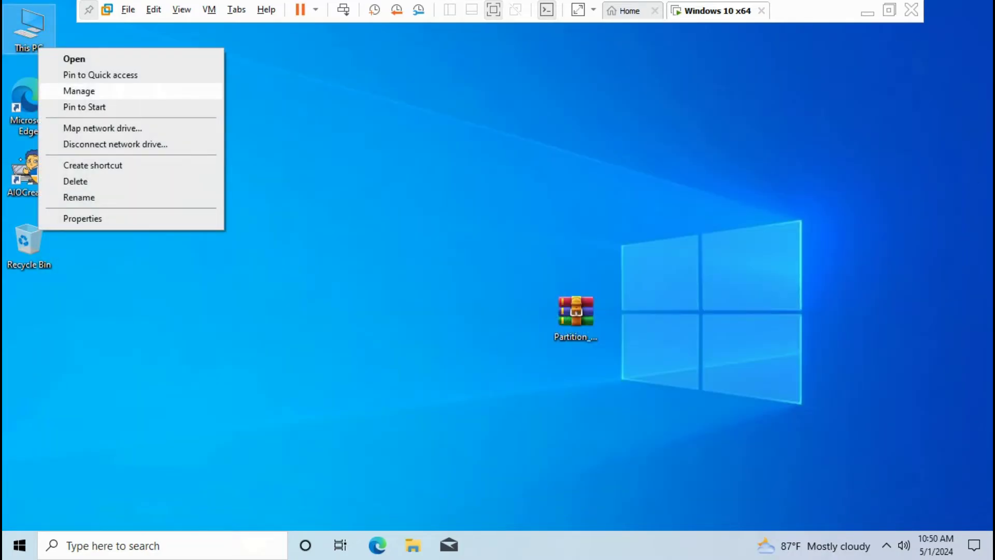
click(79, 90)
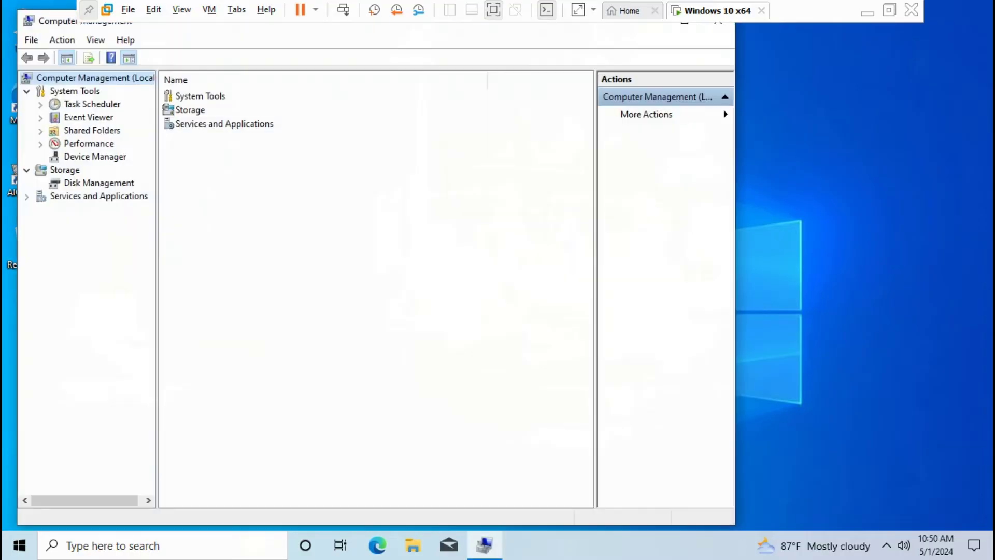
click(98, 182)
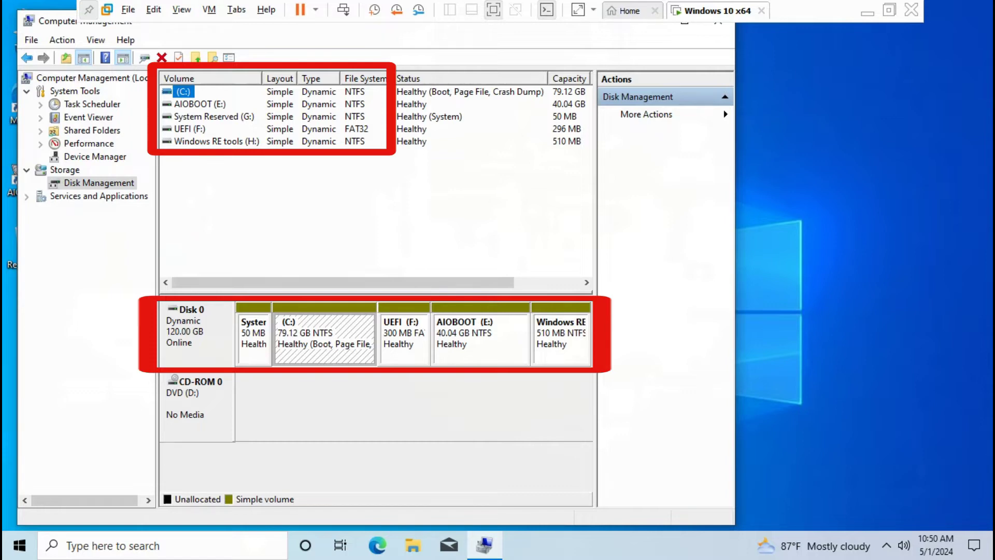
key(super+d)
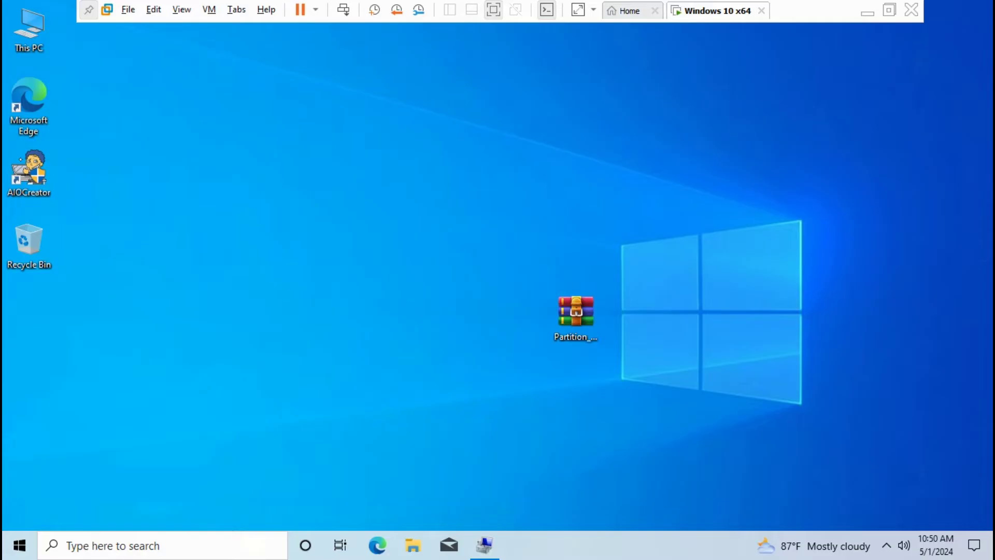
Step: Extract the Partition_Wizard.X.86.64 archive into a folder of the same name on the desktop
right_click(578, 320)
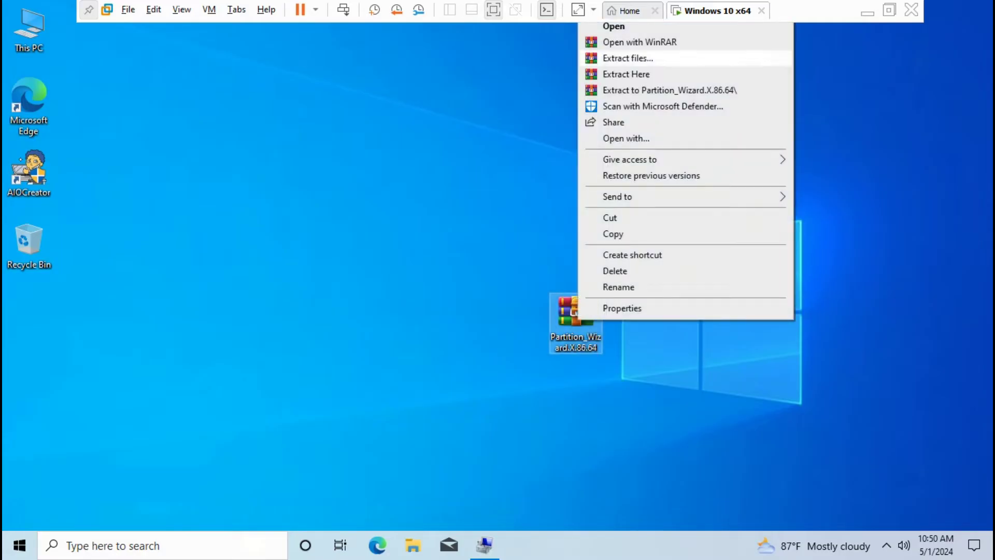
click(628, 59)
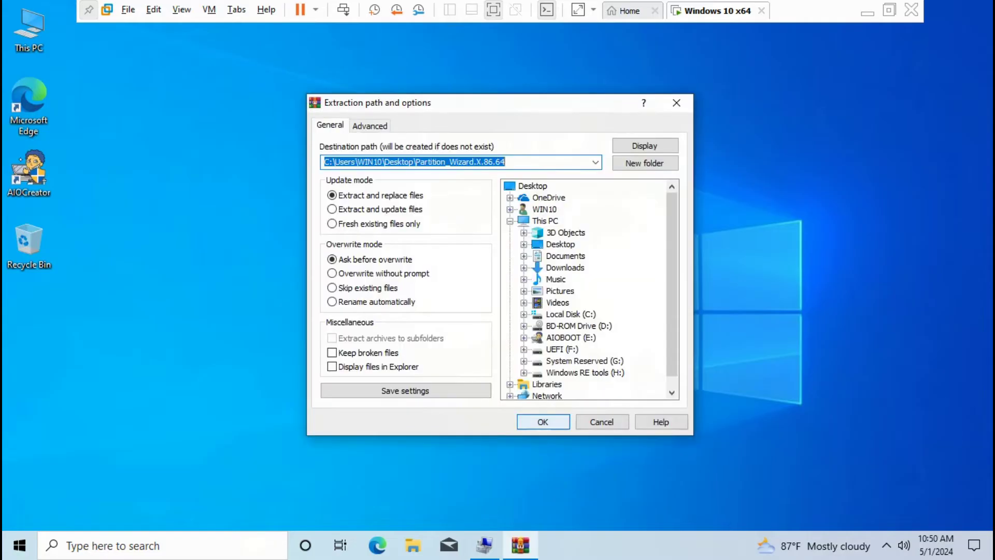
key(Return)
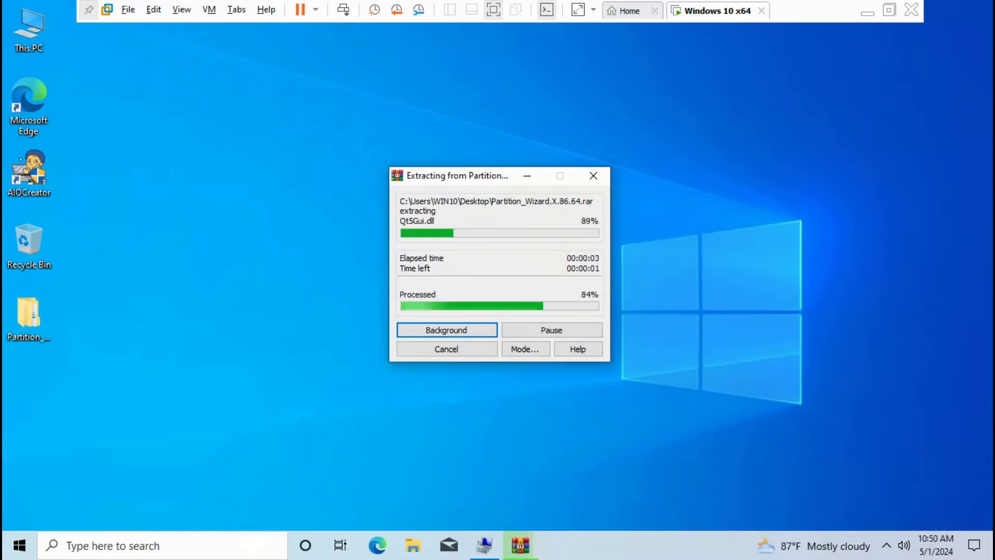
Step: Open the PartitionWizardx64 folder inside the extracted Partition_Wizard.X.86.64 folder
double_click(521, 318)
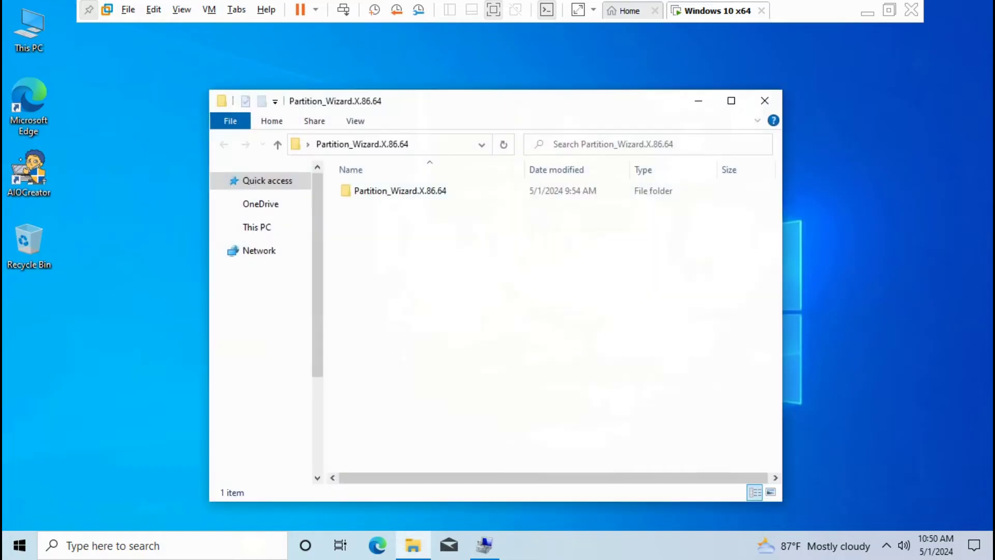
double_click(399, 190)
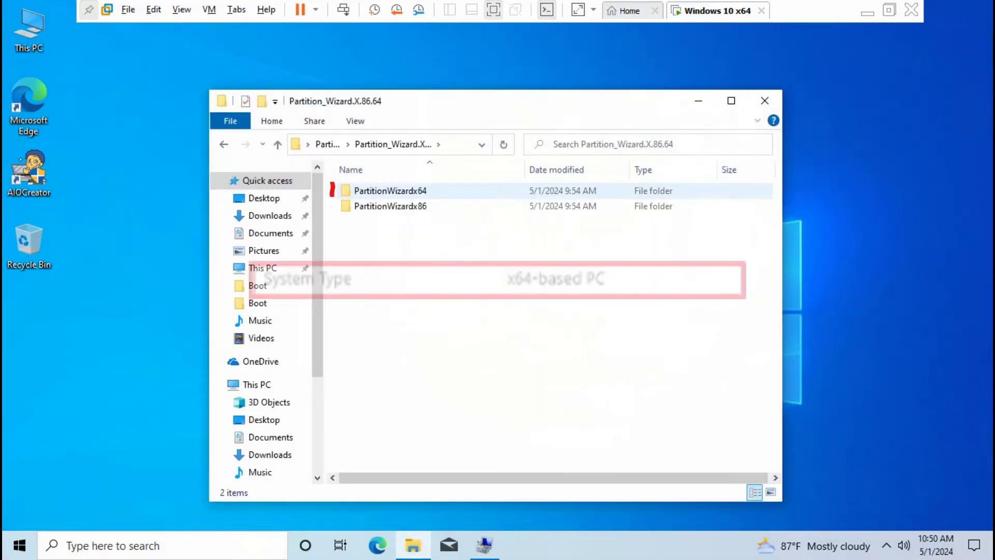
click(442, 206)
click(390, 191)
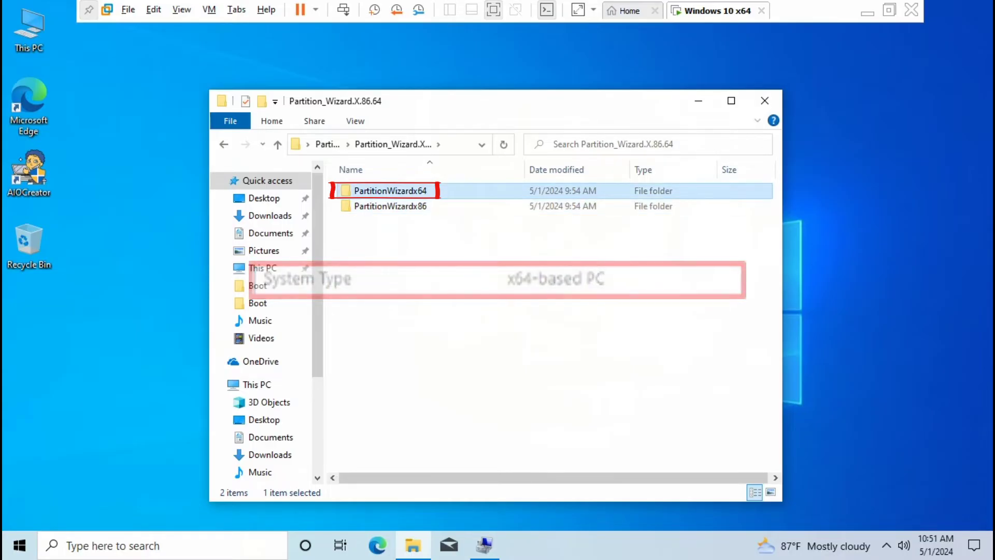
key(Return)
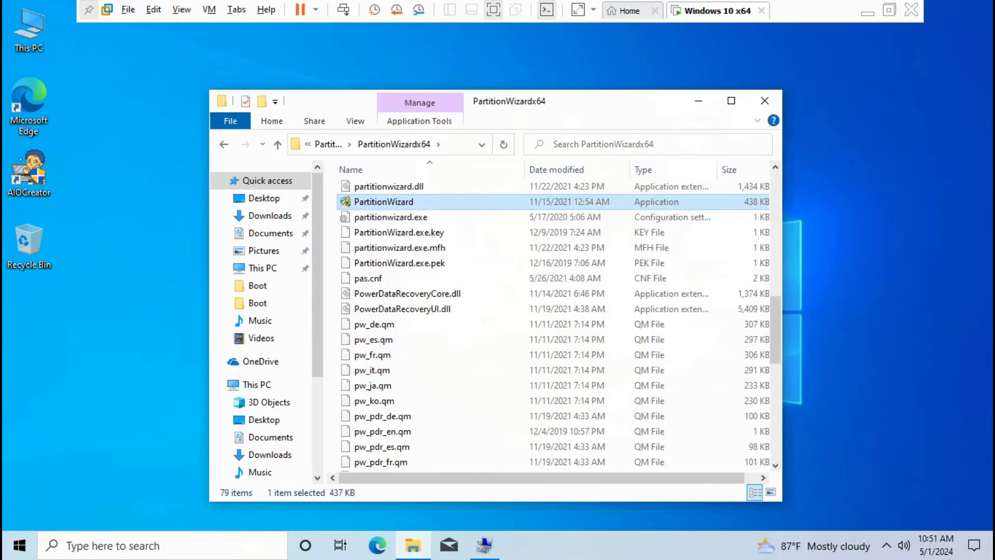
Step: Run the PartitionWizard application as administrator and allow it to make changes to the device
right_click(392, 202)
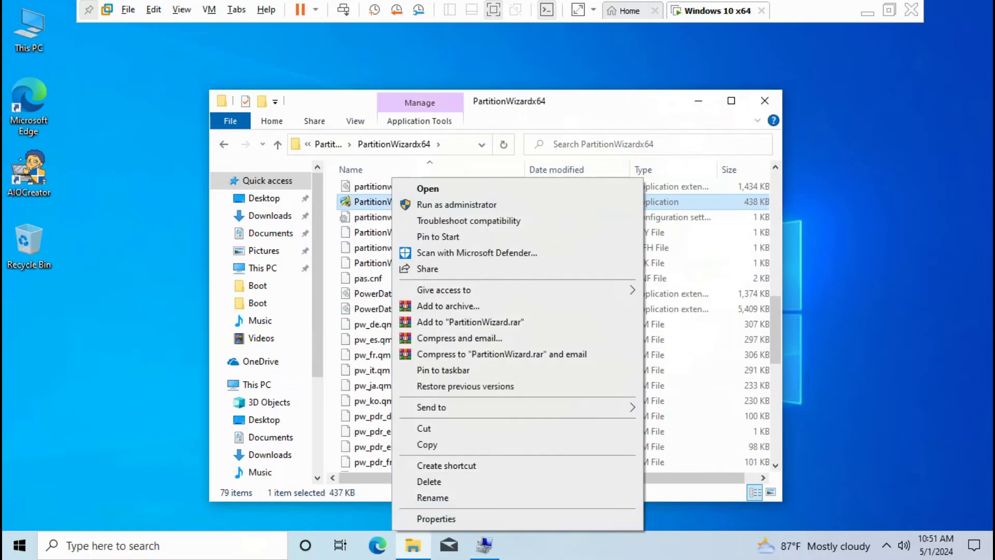
click(425, 204)
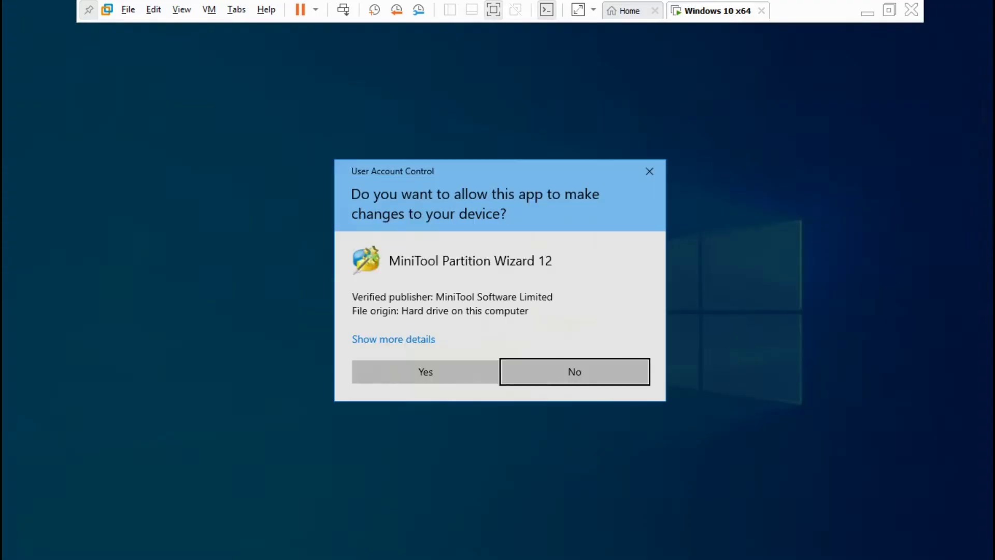
click(425, 371)
click(705, 101)
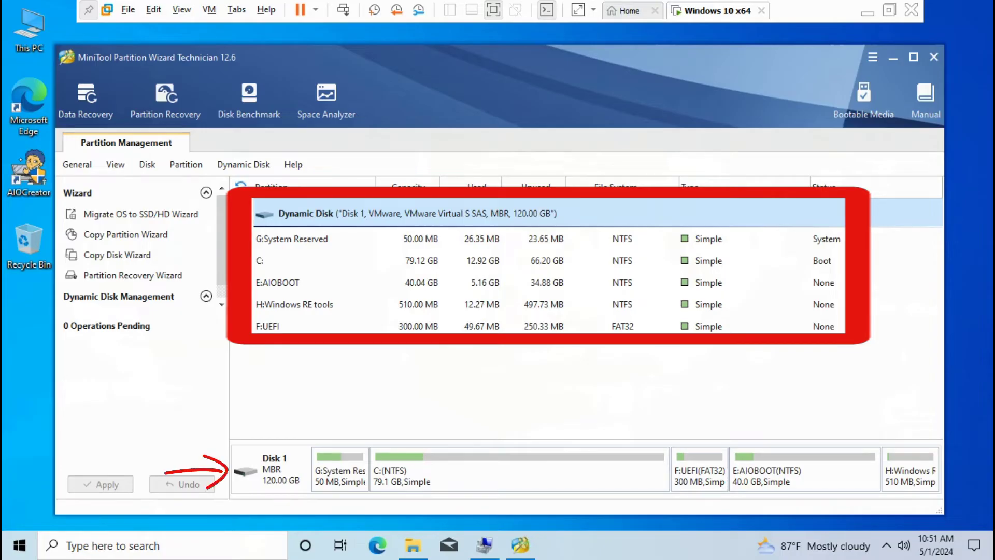
Step: Queue the conversion of the dynamic disk to basic from the G:System Reserved volume and acknowledge the note
click(290, 326)
click(519, 469)
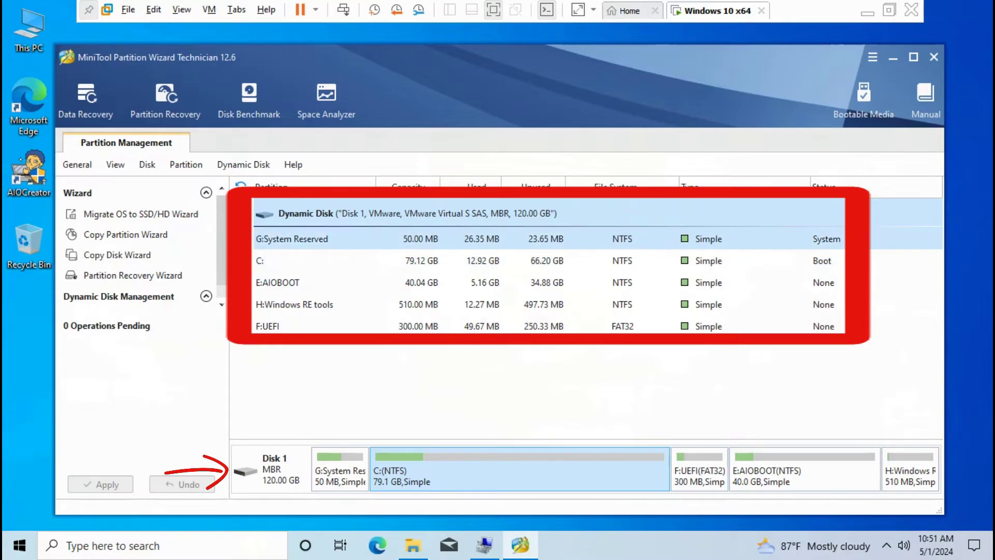
right_click(437, 247)
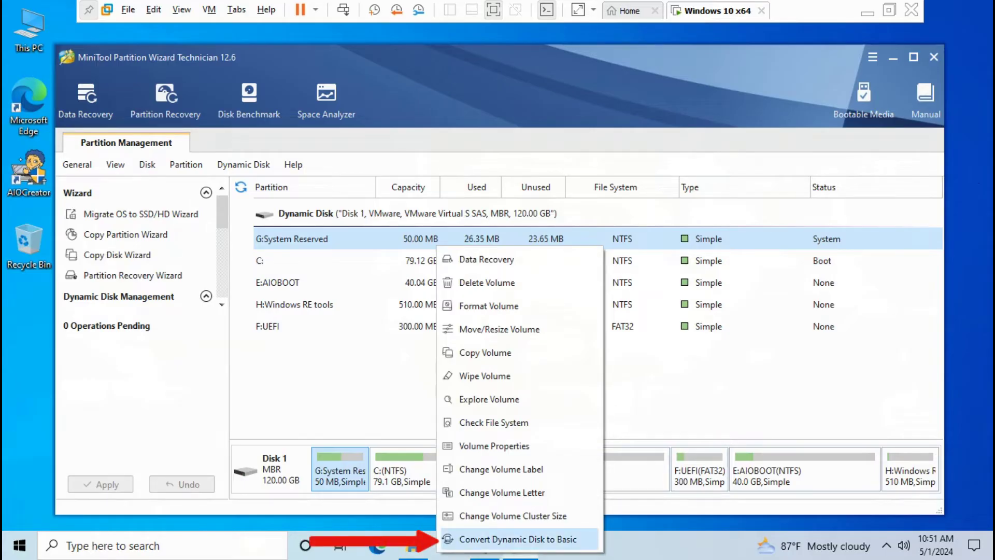
click(517, 539)
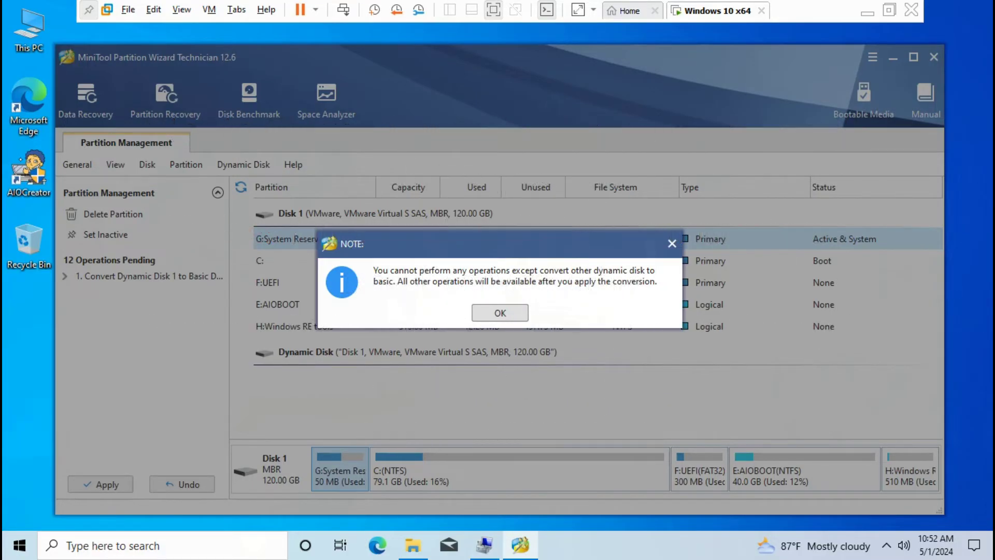
key(Return)
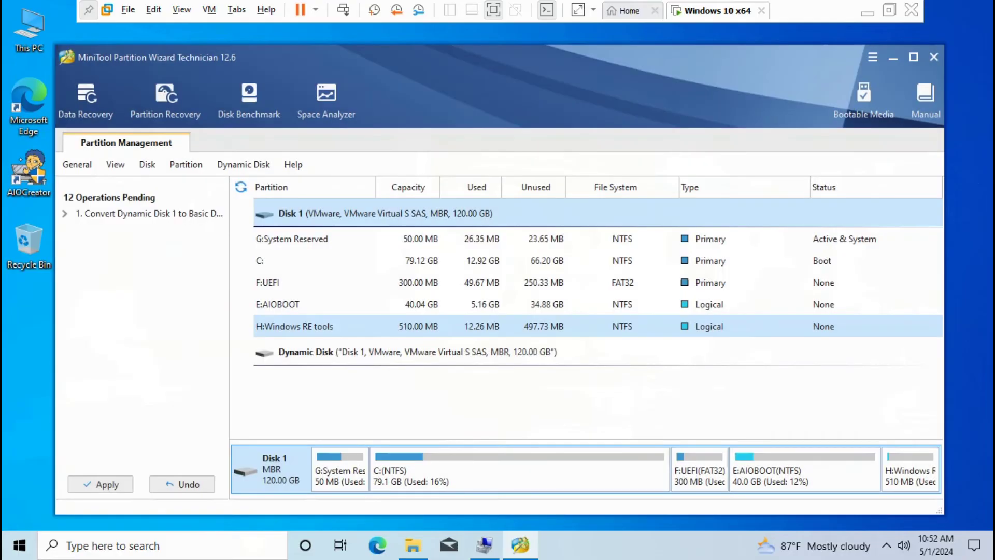
Step: Apply the pending disk conversion operations and restart the PC to complete them
click(294, 326)
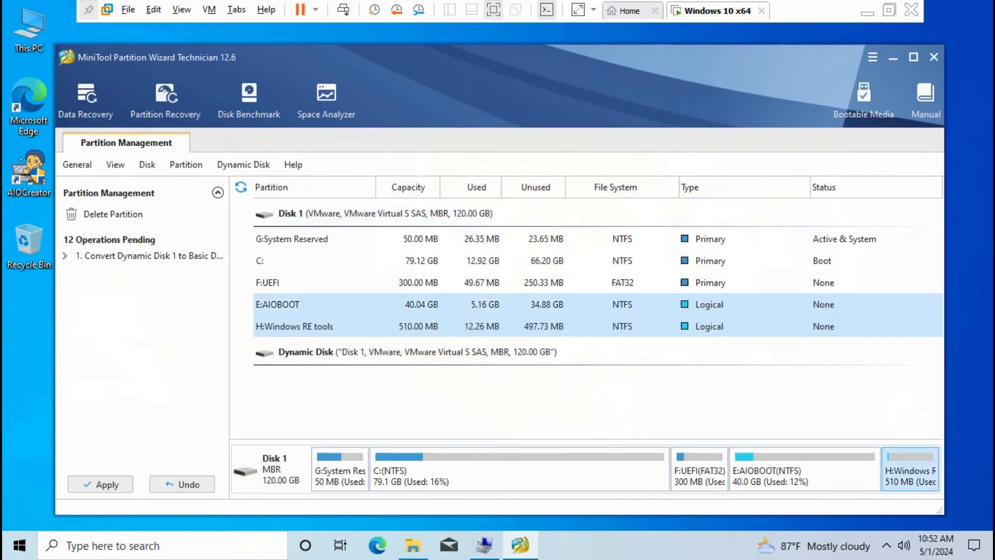
click(277, 304)
click(294, 326)
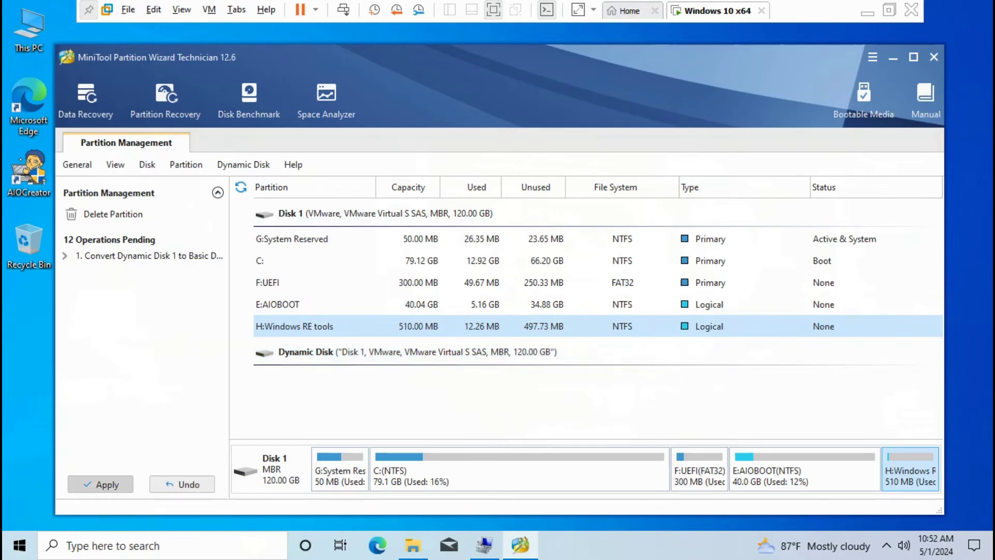
click(101, 484)
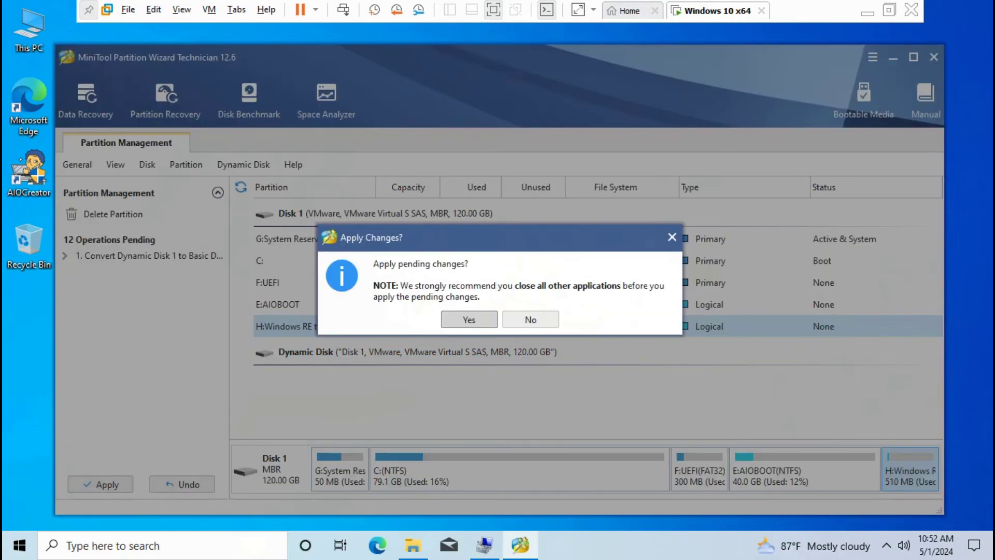
click(468, 319)
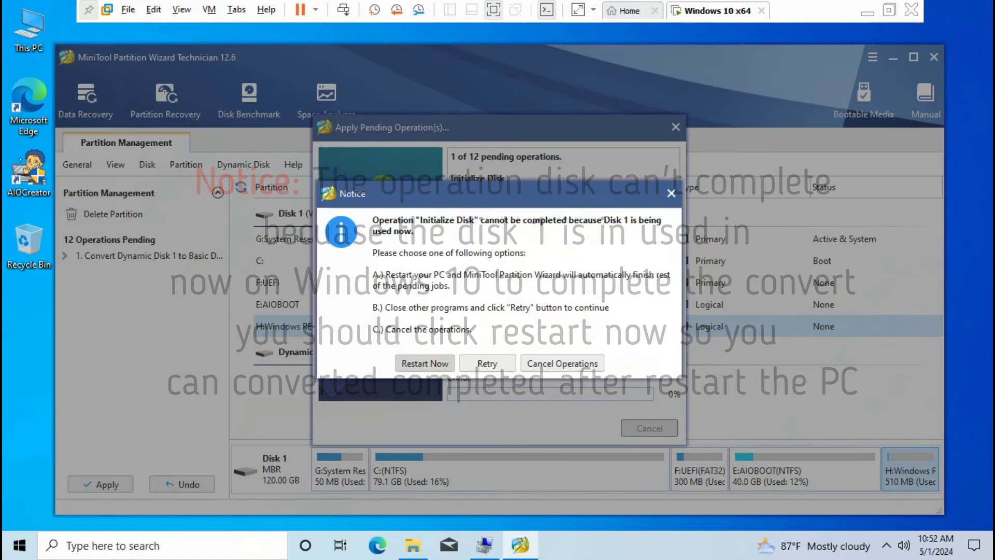
click(425, 363)
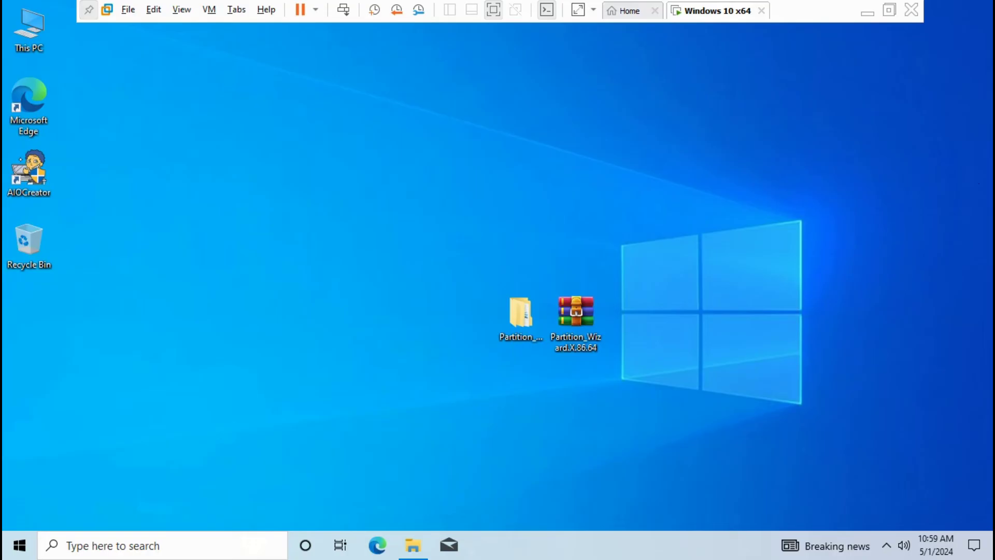
Step: Reopen Disk Management through This PC
click(29, 29)
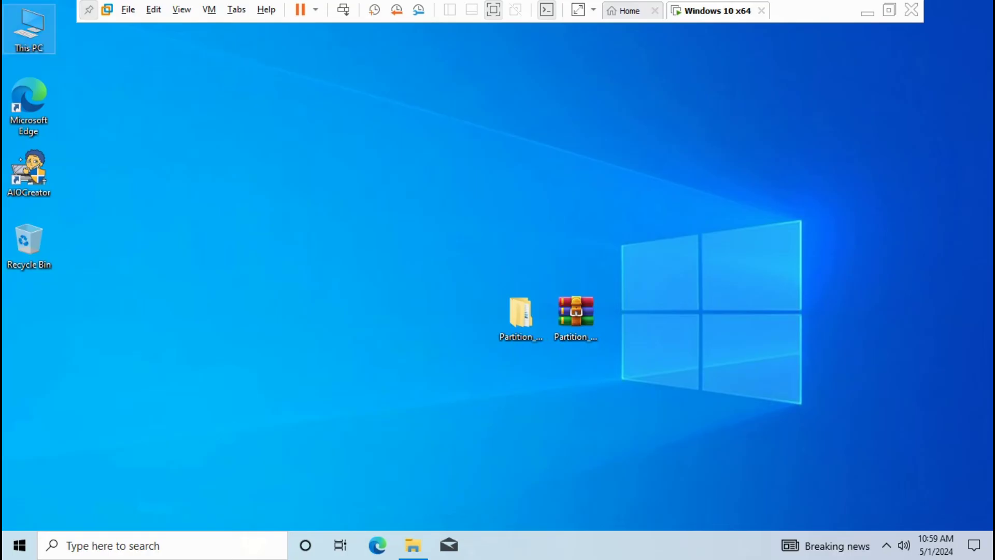
right_click(20, 34)
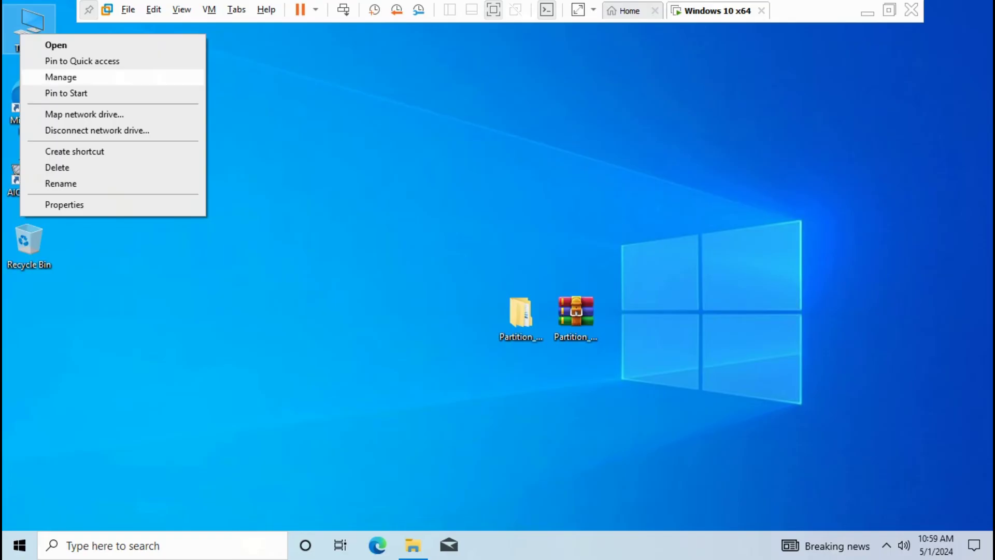
click(60, 77)
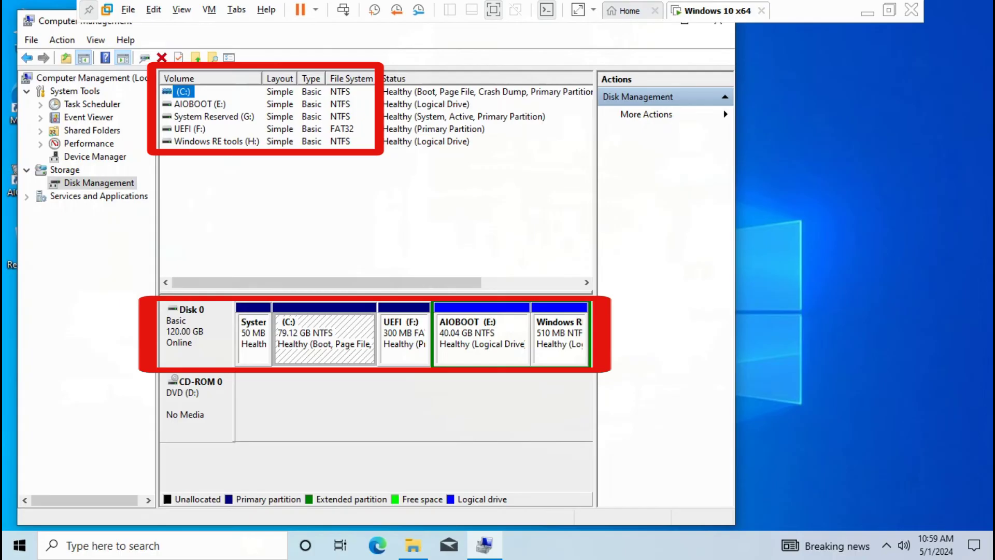
Step: Examine each partition on Disk 0 to check its type and status after the conversion
click(253, 338)
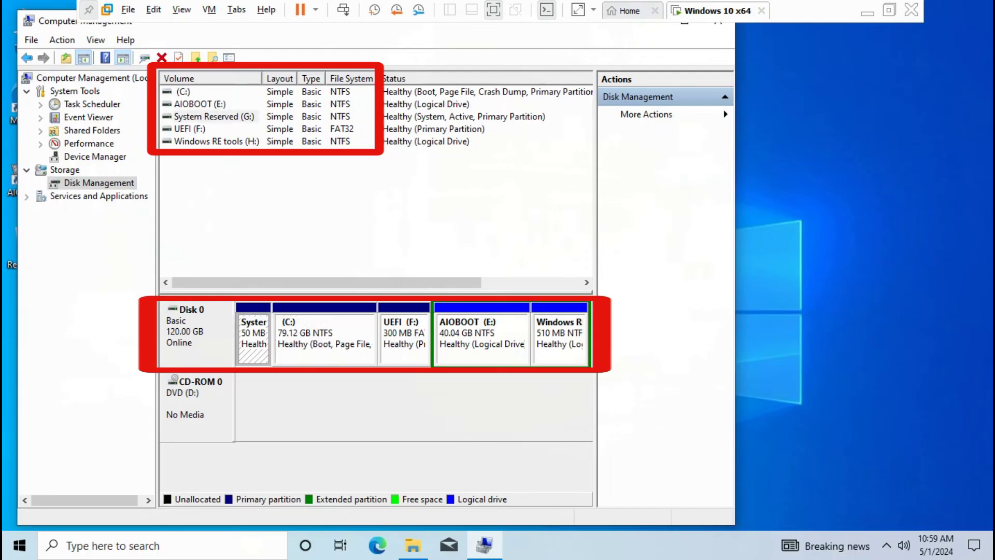
click(324, 338)
click(403, 338)
click(324, 342)
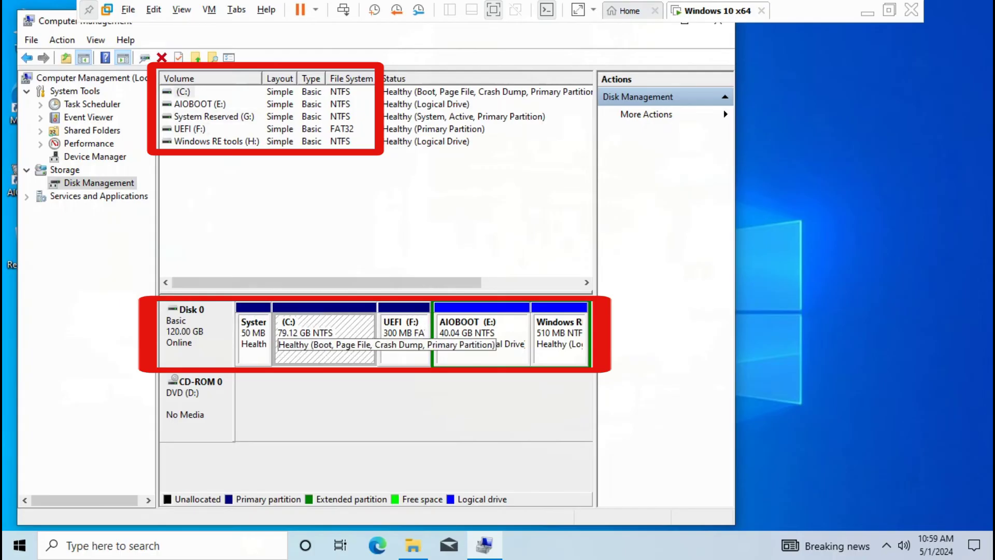
click(253, 342)
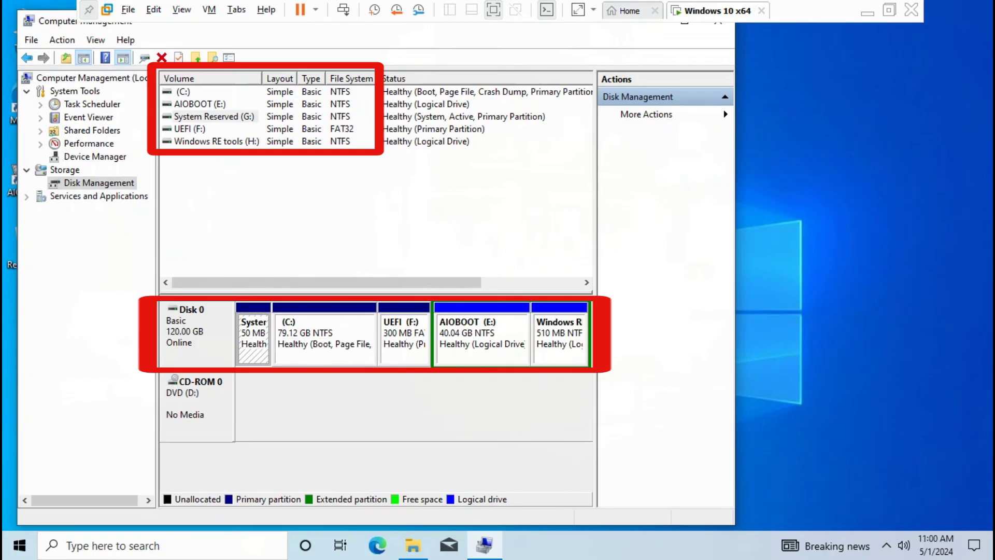
click(324, 342)
click(403, 343)
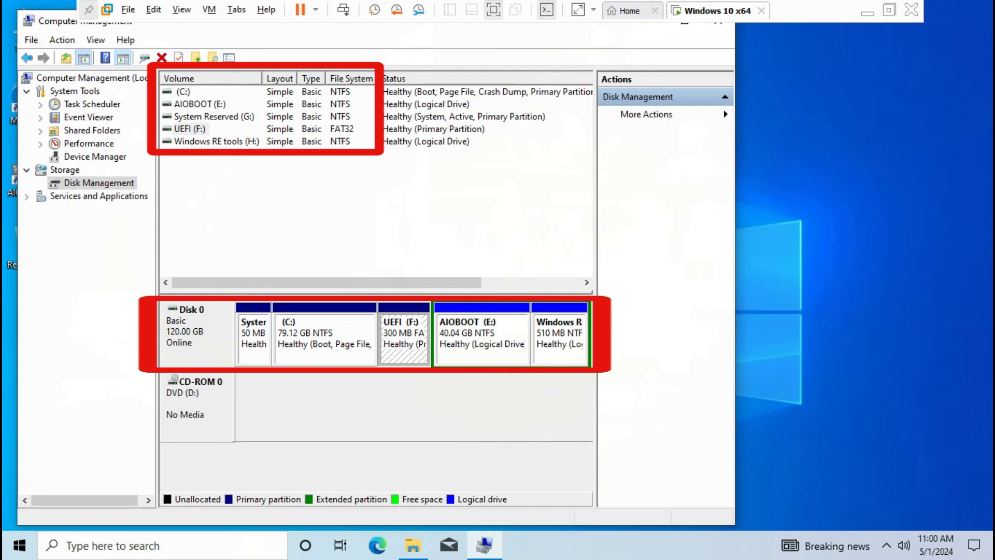
click(482, 342)
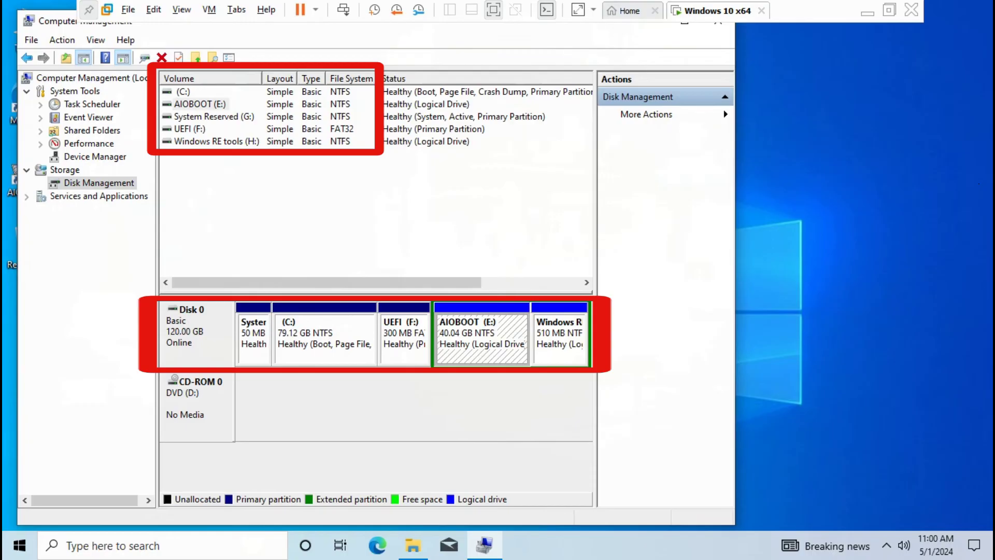
click(559, 342)
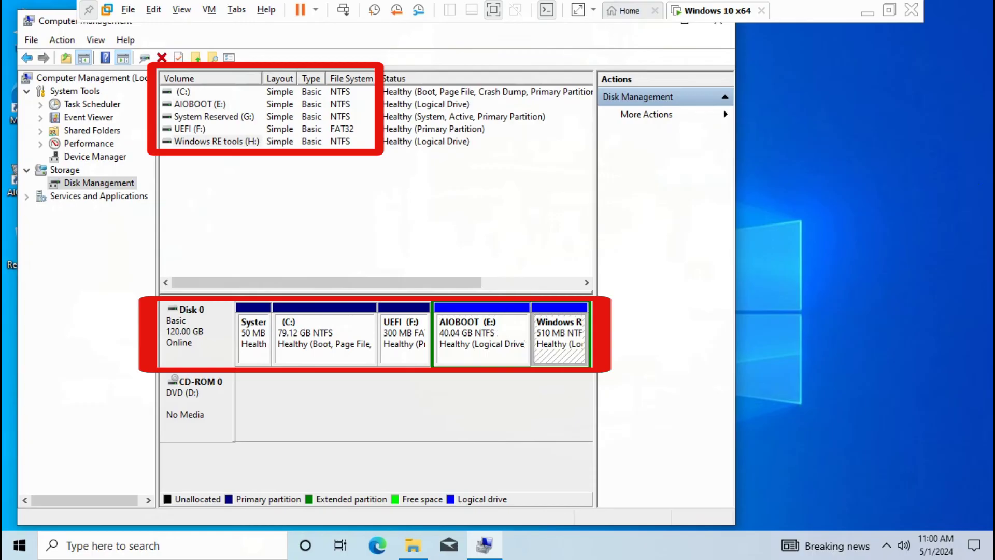
click(404, 342)
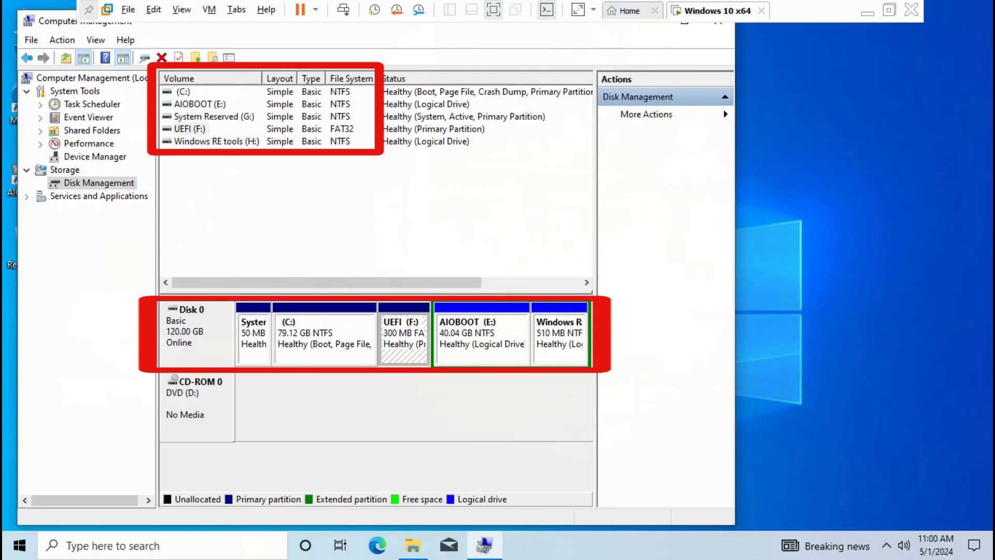
click(324, 342)
click(254, 337)
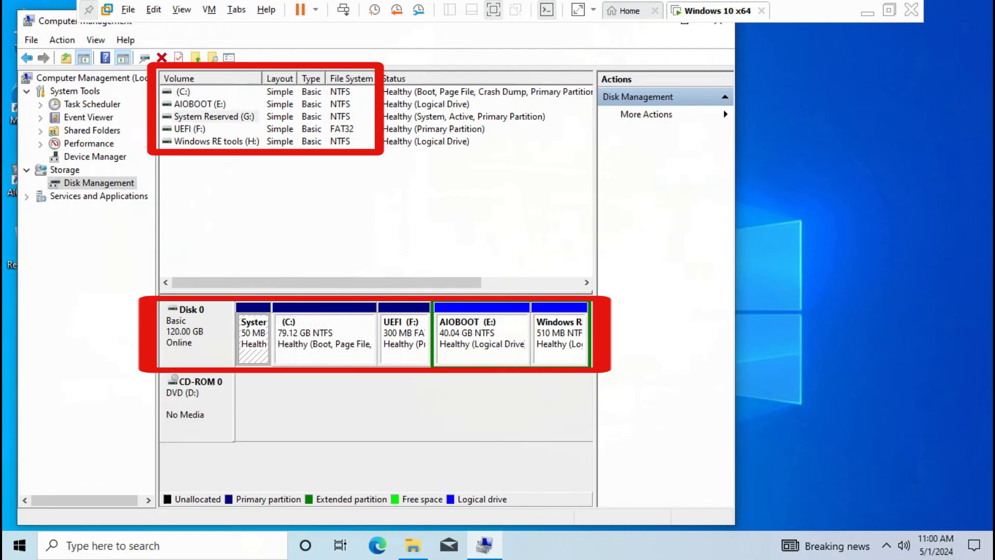
click(482, 339)
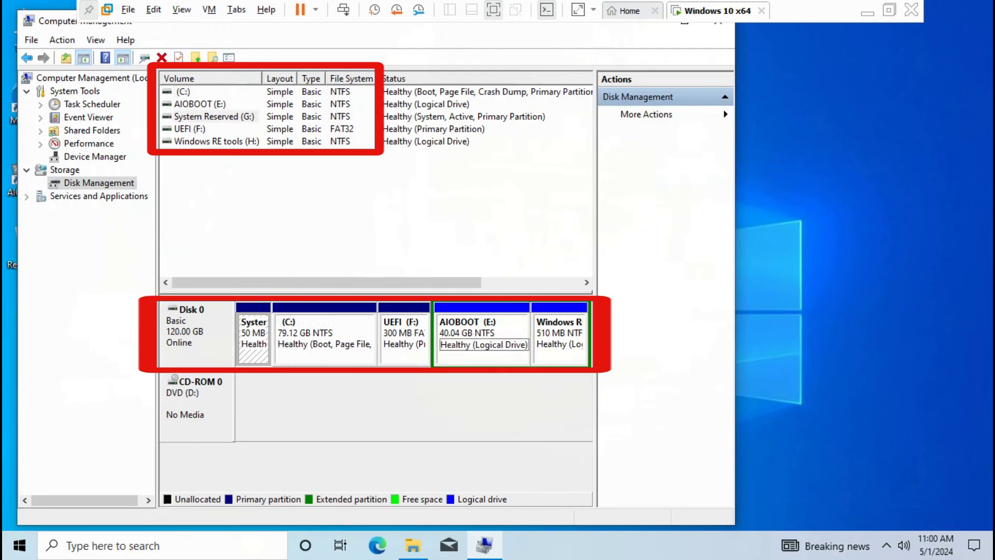